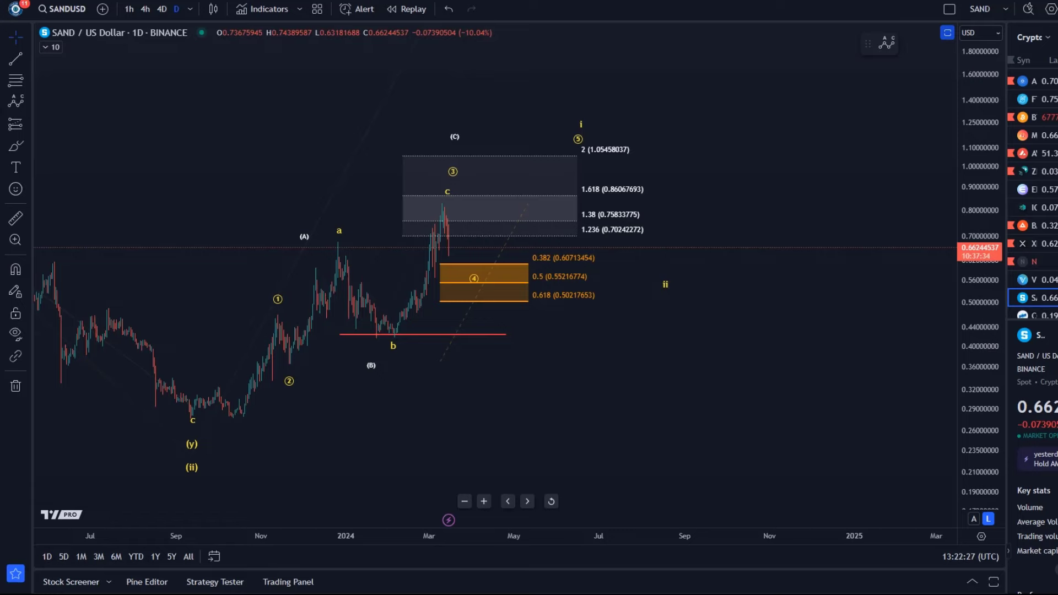
- Pan toward the 2023 lows and make the orange wave-4 Fibonacci retracement lines 1px thin
scroll(193, 352, "down", 2)
scroll(272, 267, "left", 5)
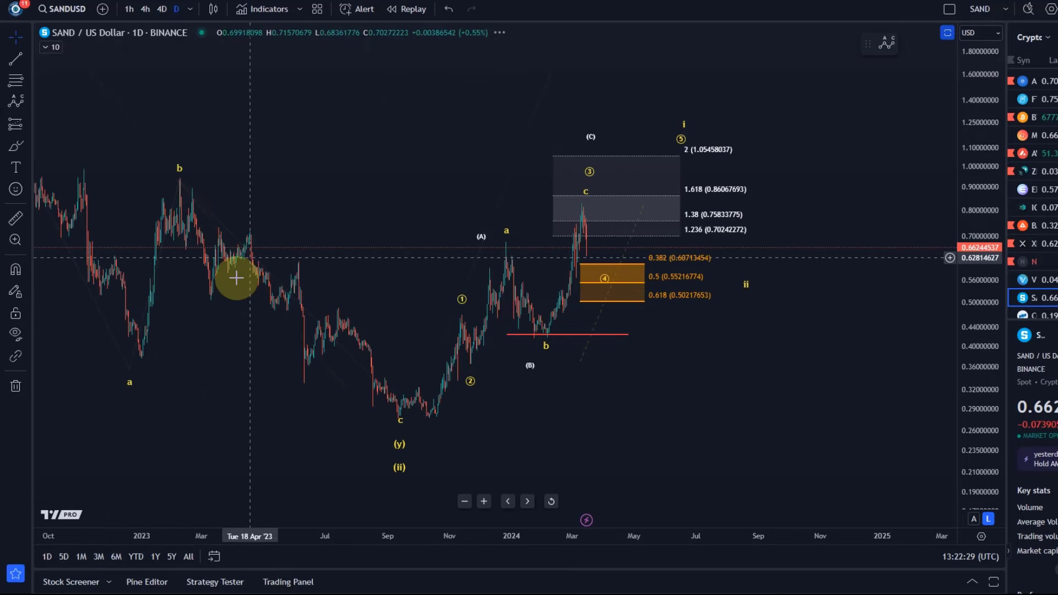
left_click_drag(382, 250, 280, 301)
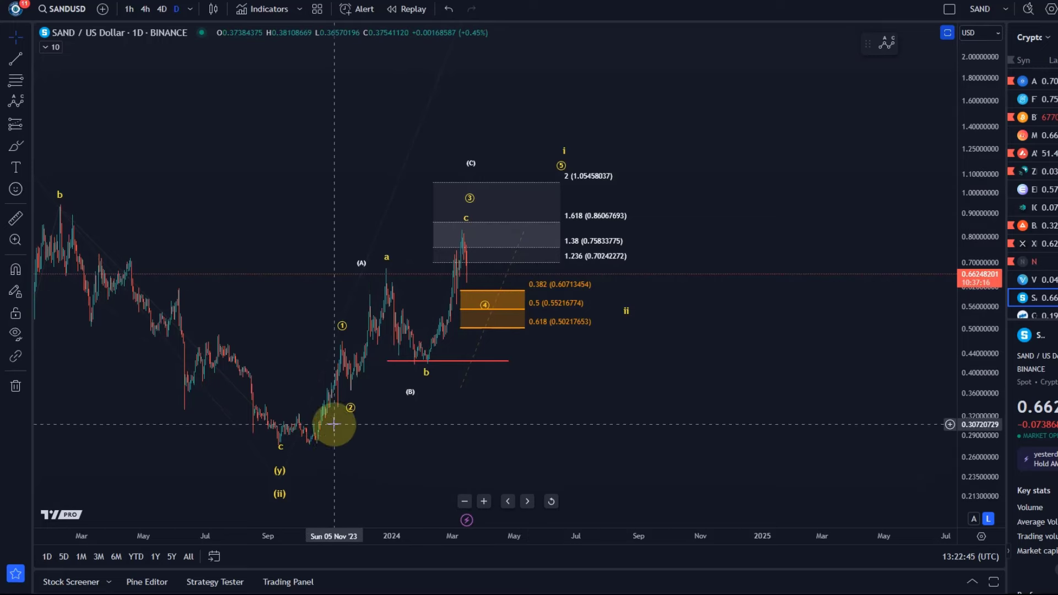
left_click(563, 161)
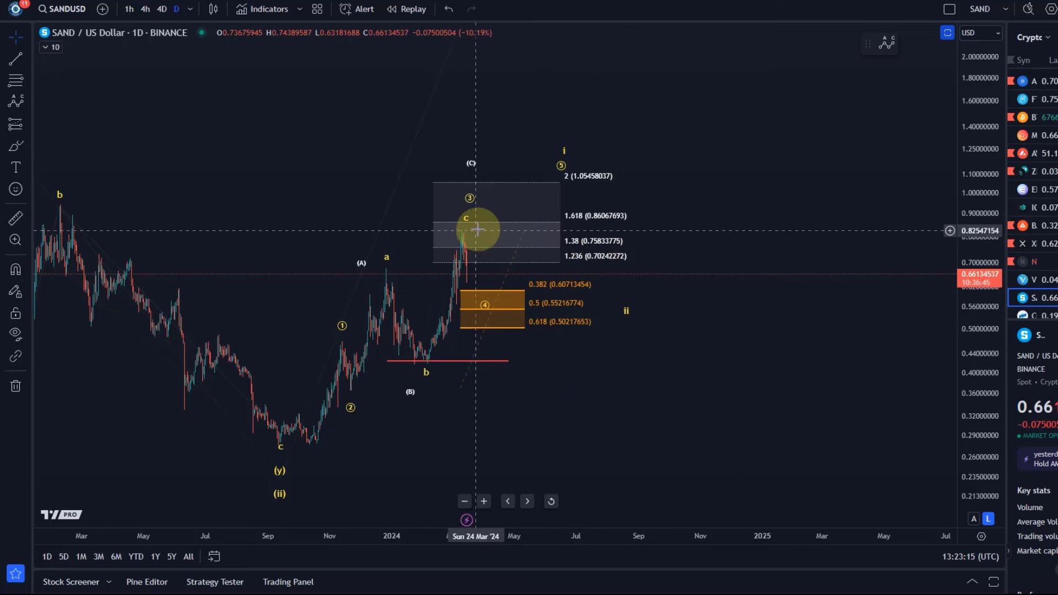
scroll(527, 399, "down", 3)
scroll(796, 411, "up", 4)
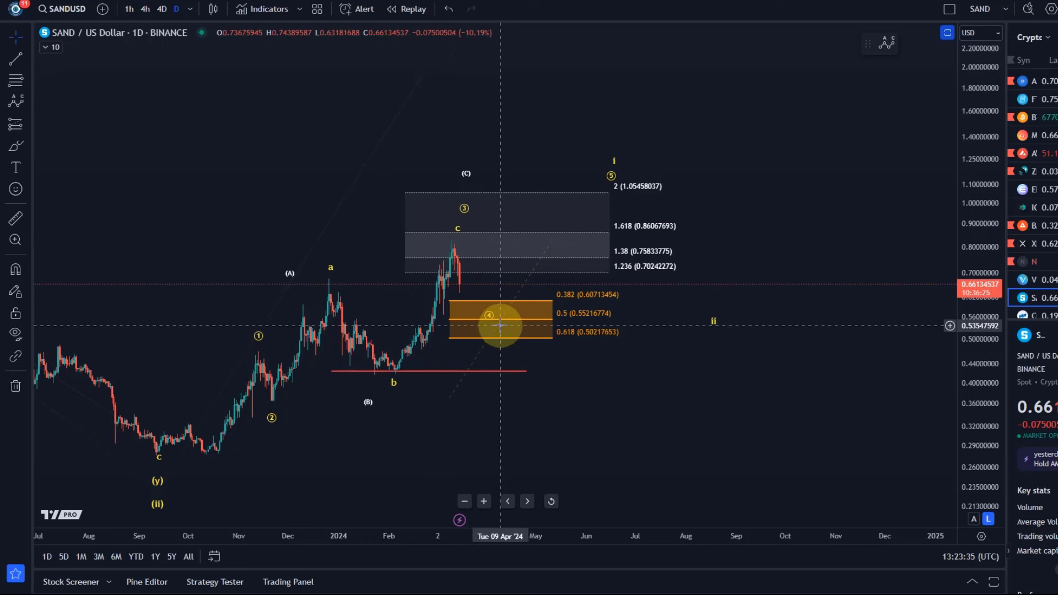
left_click(569, 326)
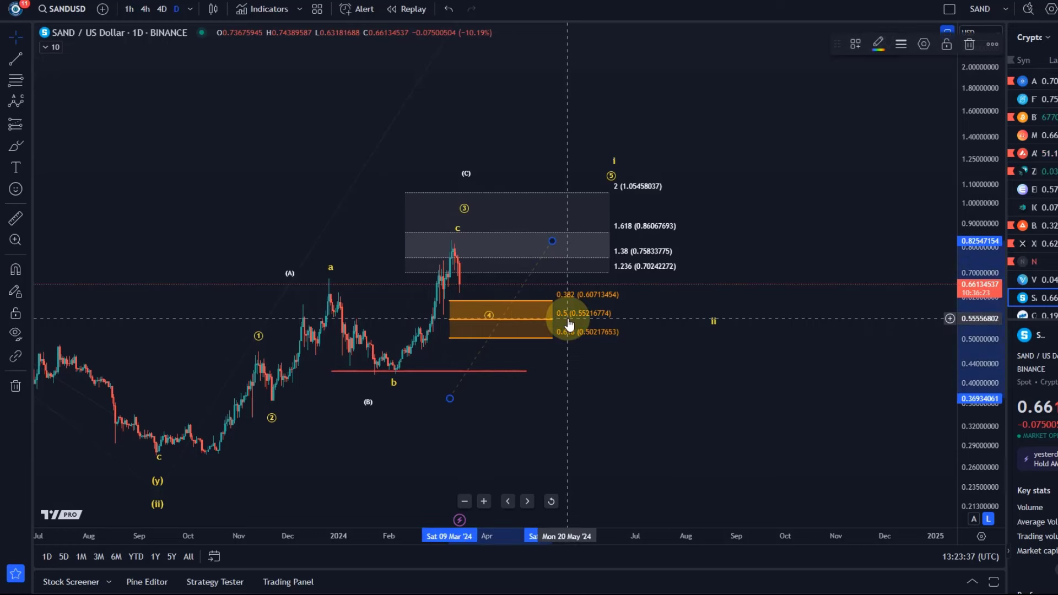
left_click(902, 44)
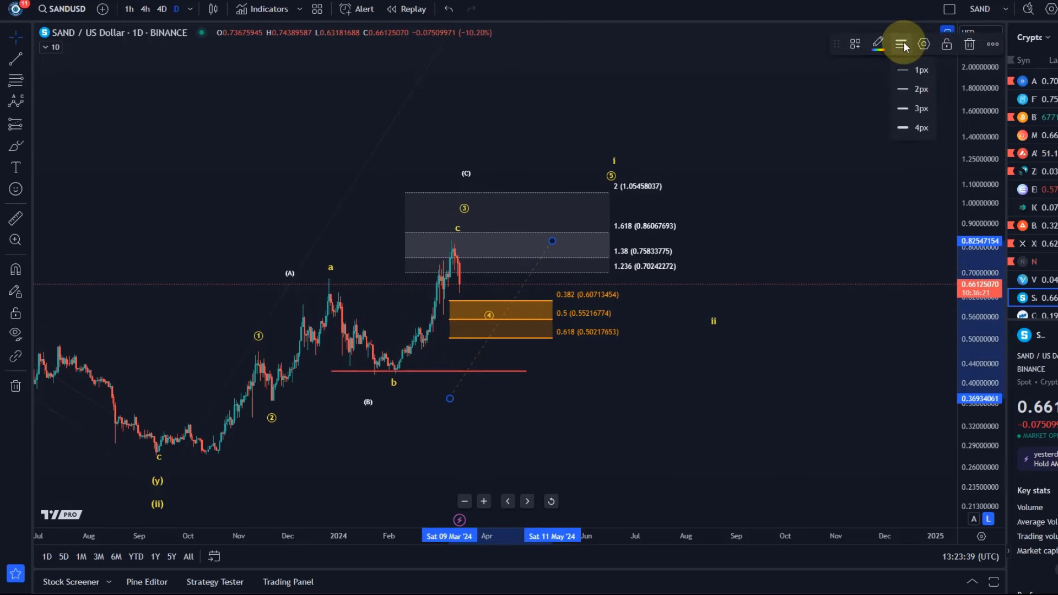
left_click(895, 71)
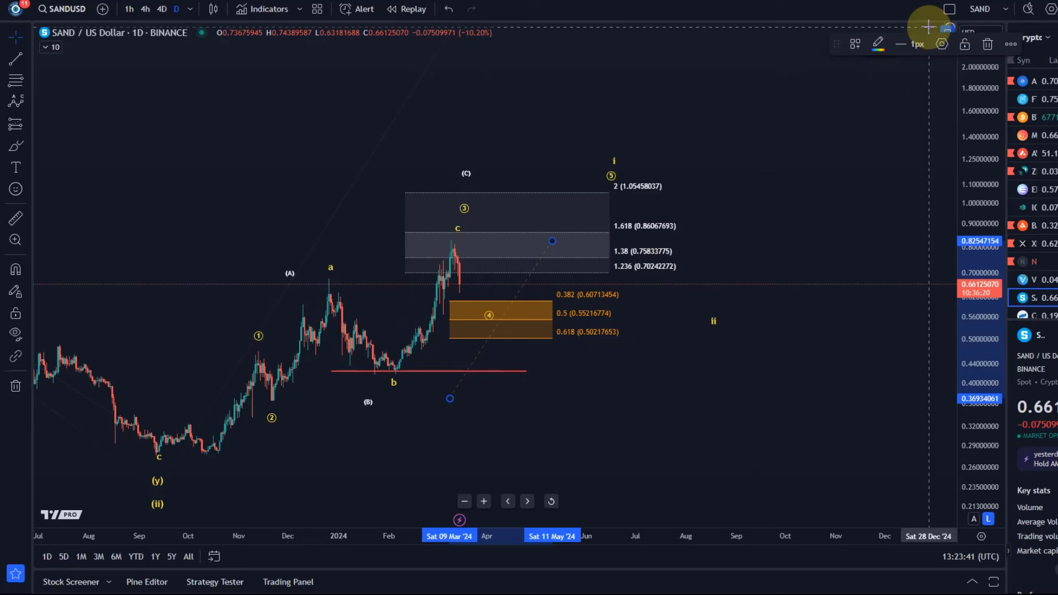
- Set the retracement's level lines to Dotted in its settings and apply
left_click(855, 45)
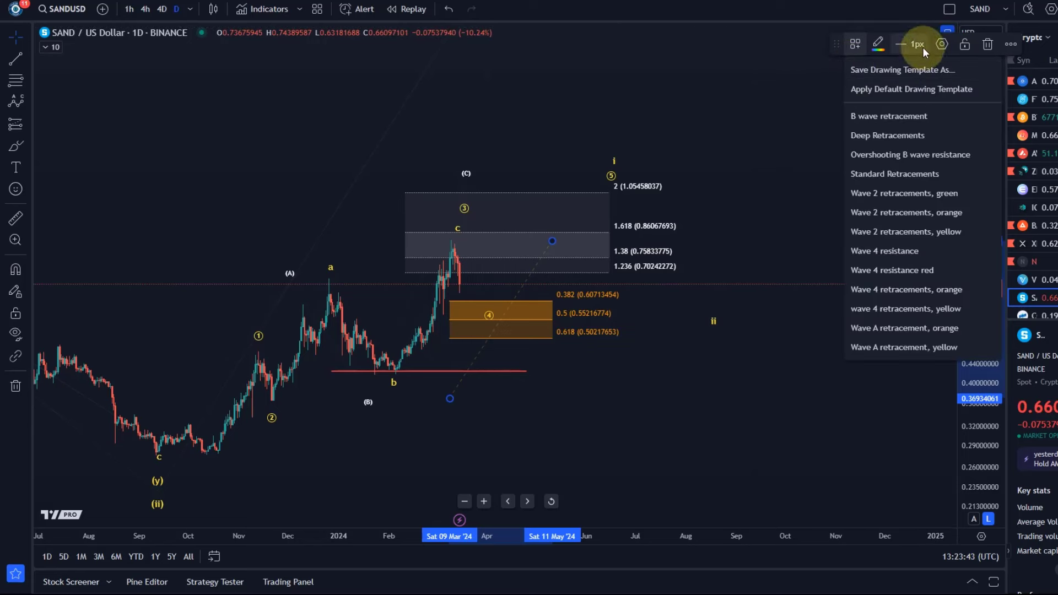
left_click(940, 44)
left_click(548, 93)
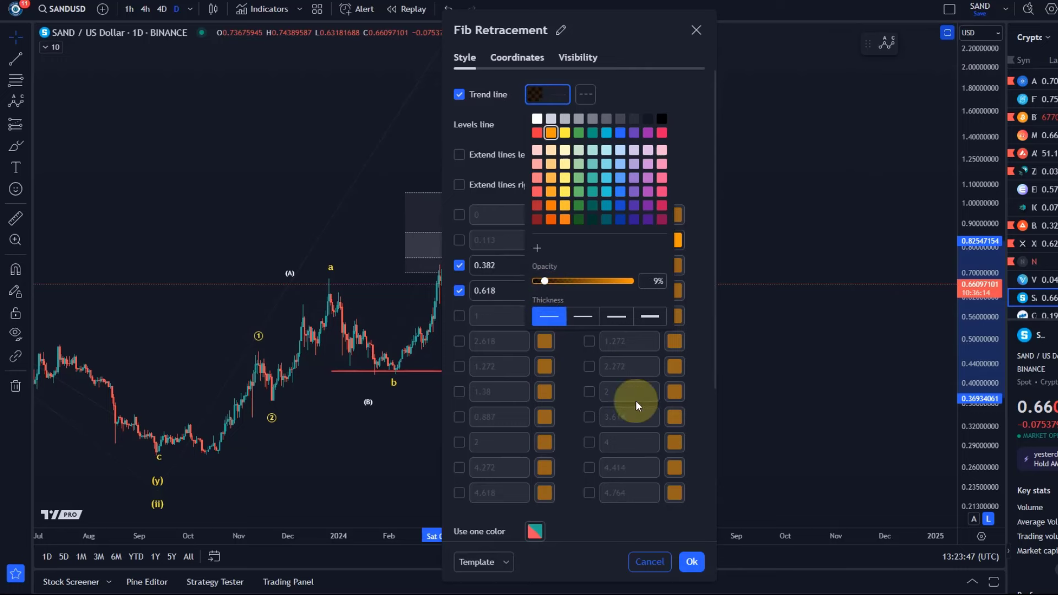
left_click(690, 463)
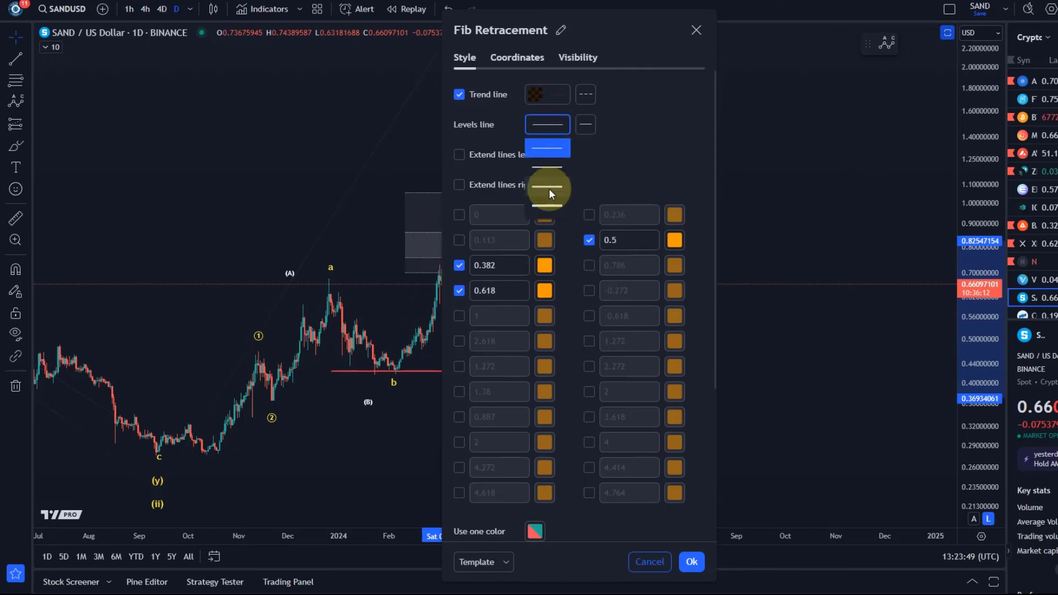
left_click(588, 134)
left_click(591, 165)
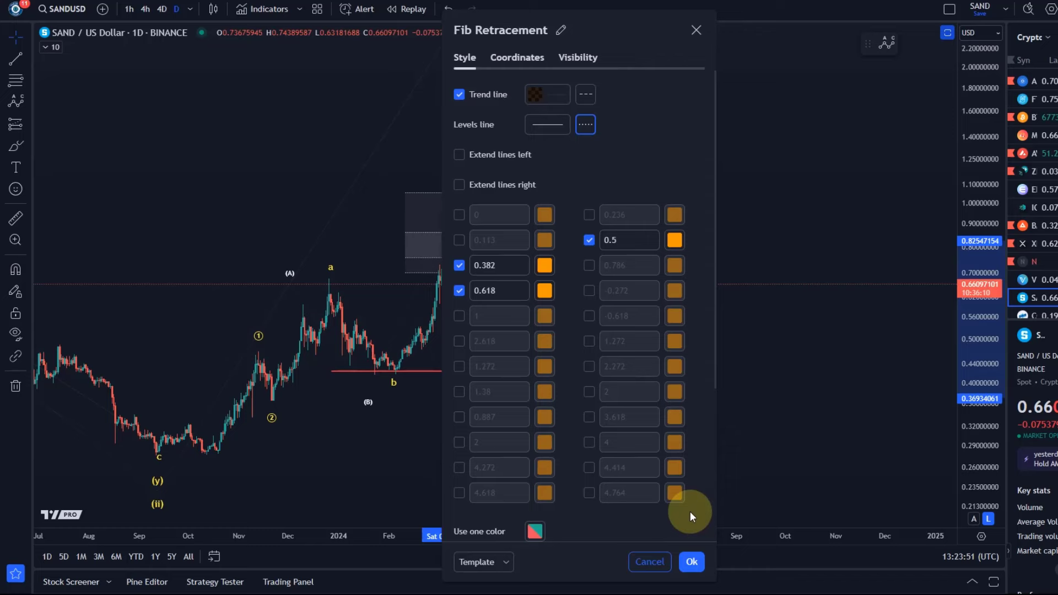
left_click(691, 560)
left_click_drag(671, 406, 769, 350)
scroll(704, 376, "up", 2)
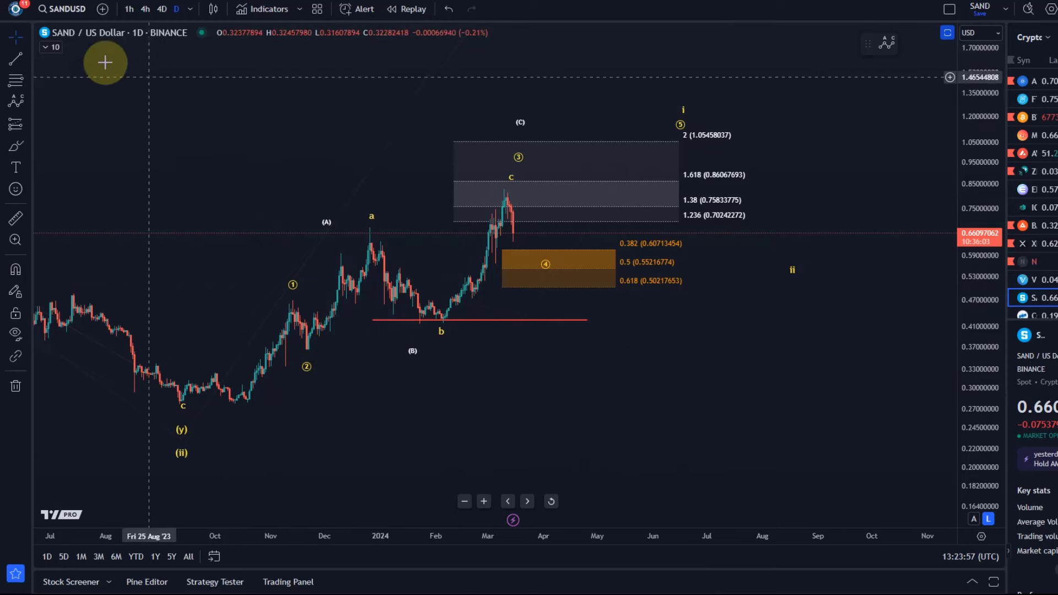
- Draw a lower trend line from the October low and an upper one from the early-October high above wave 3
left_click(18, 56)
left_click(246, 404)
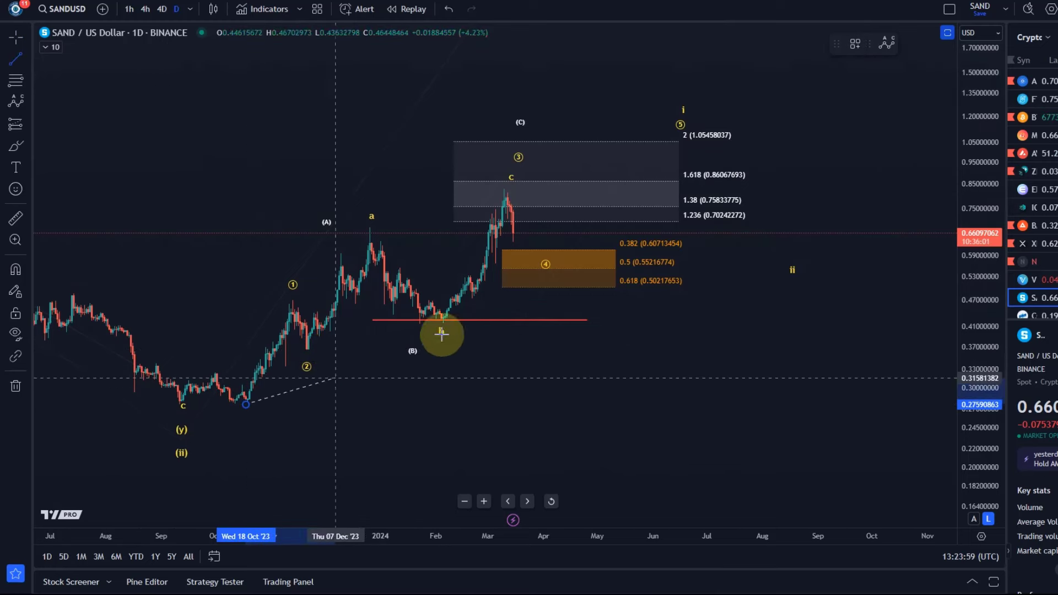
left_click(640, 243)
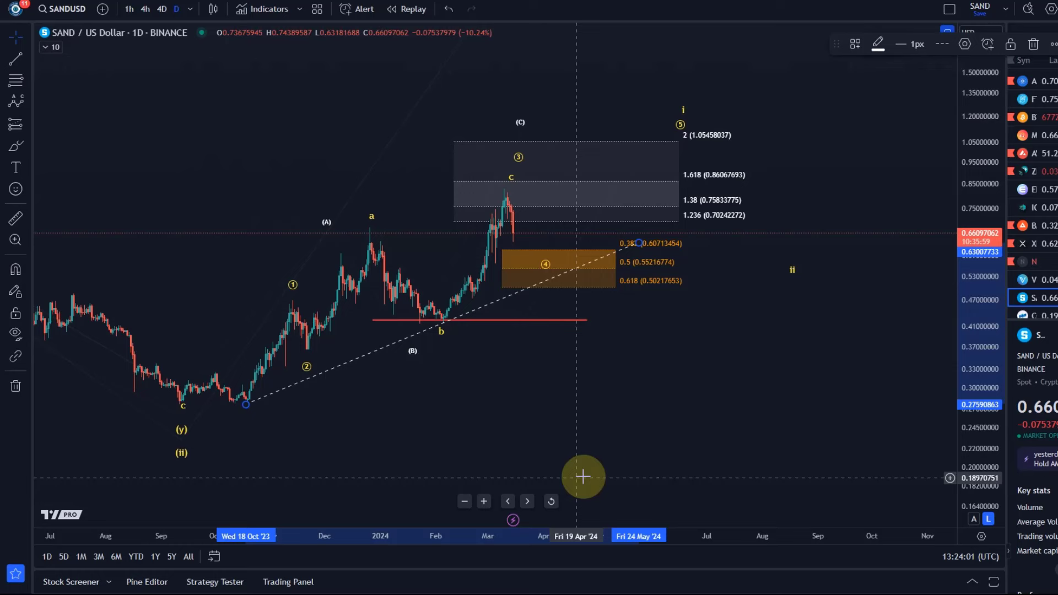
left_click(215, 373)
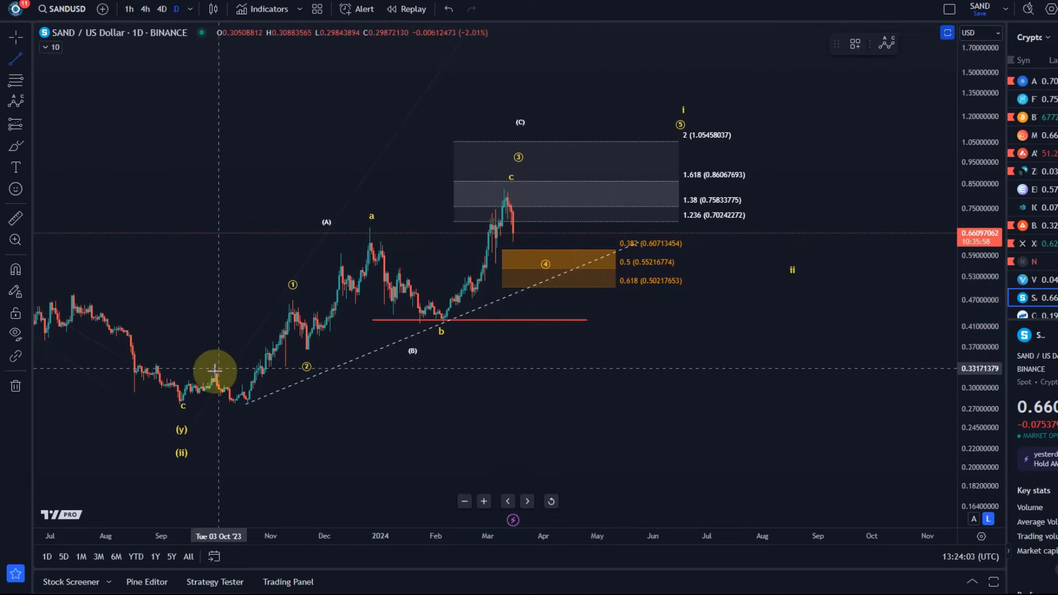
left_click(465, 137)
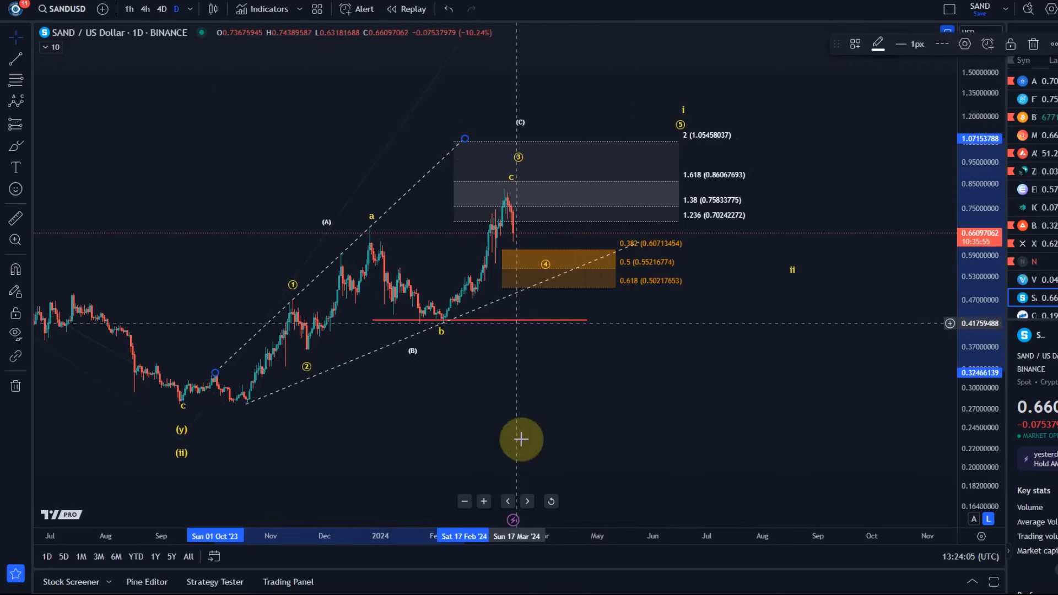
scroll(638, 425, "right", 1)
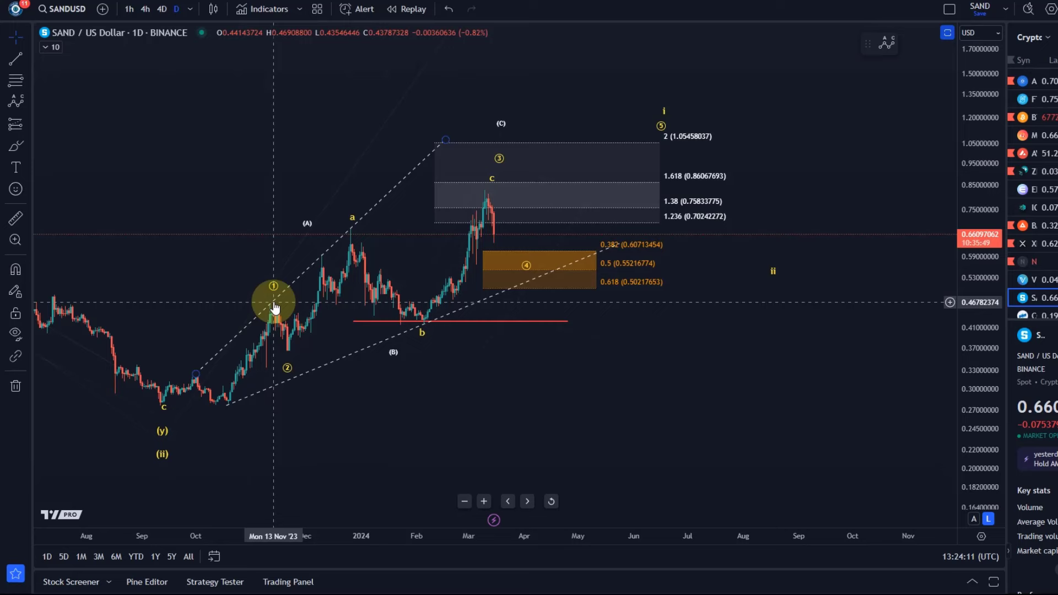
left_click(289, 356)
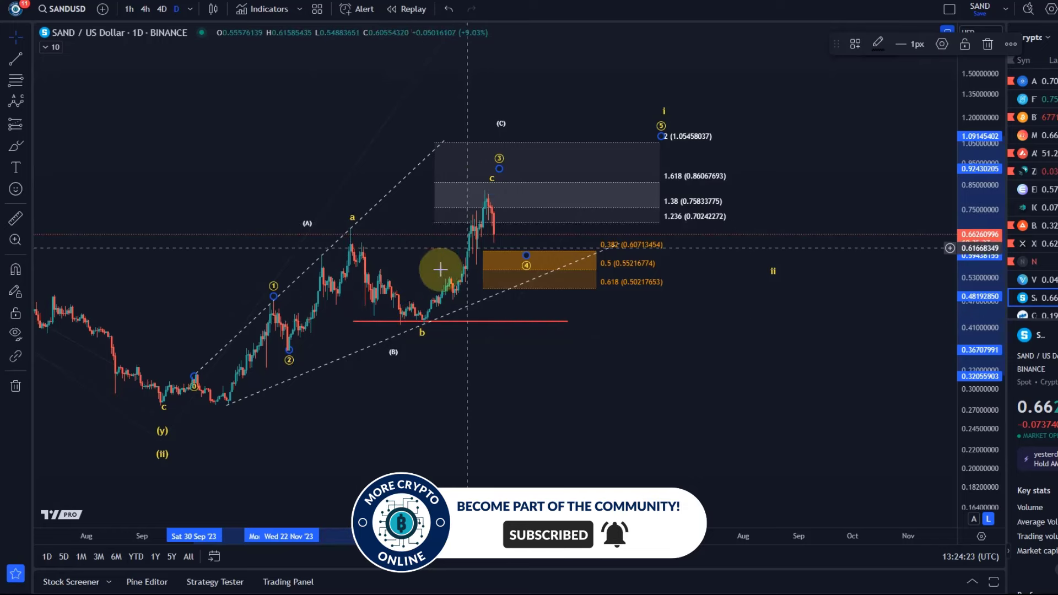
left_click(421, 322)
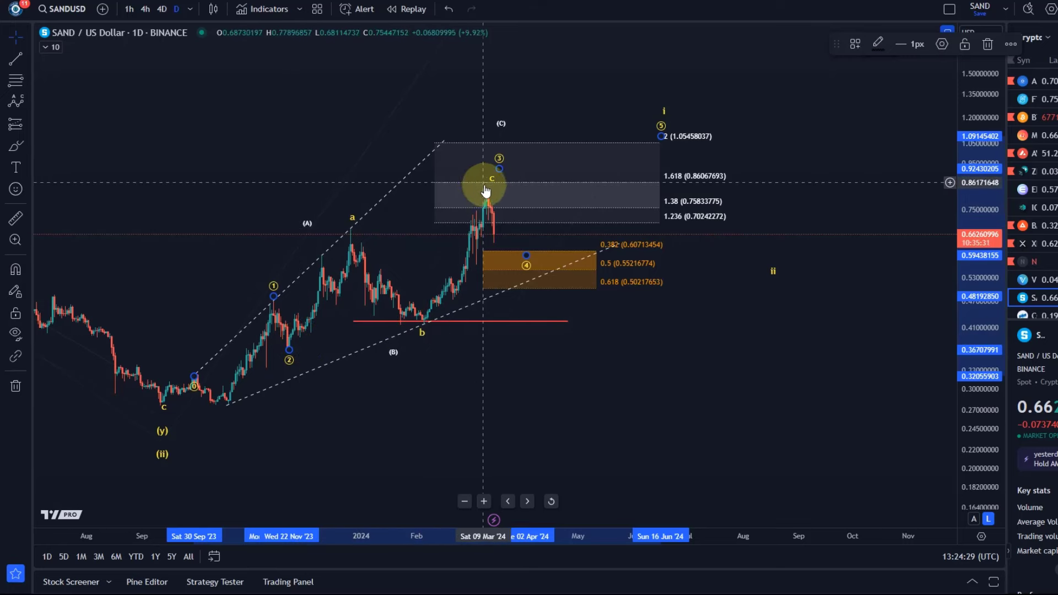
scroll(486, 189, "up", 1)
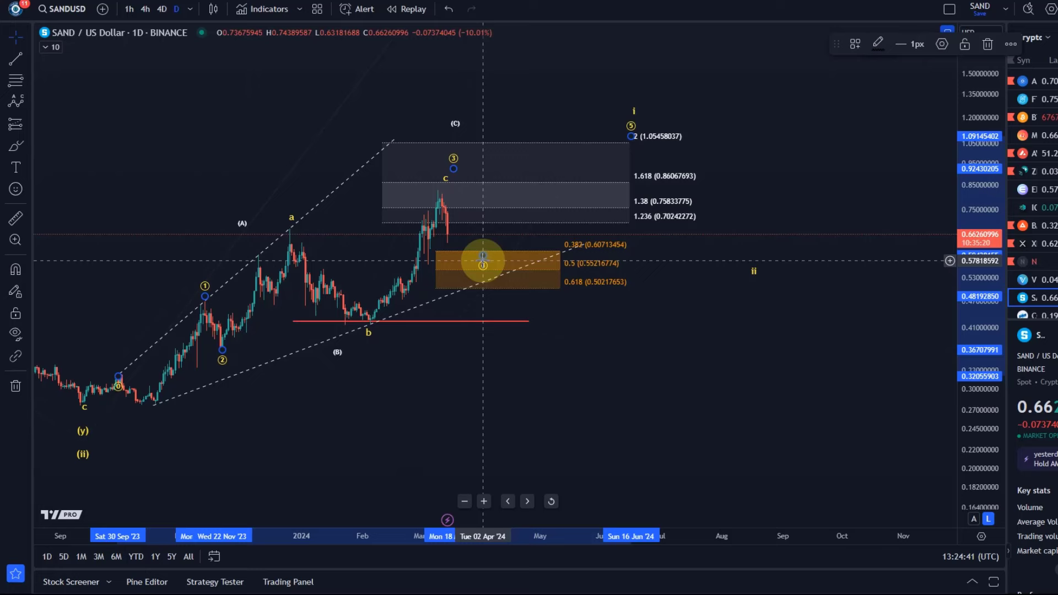
scroll(411, 267, "up", 3)
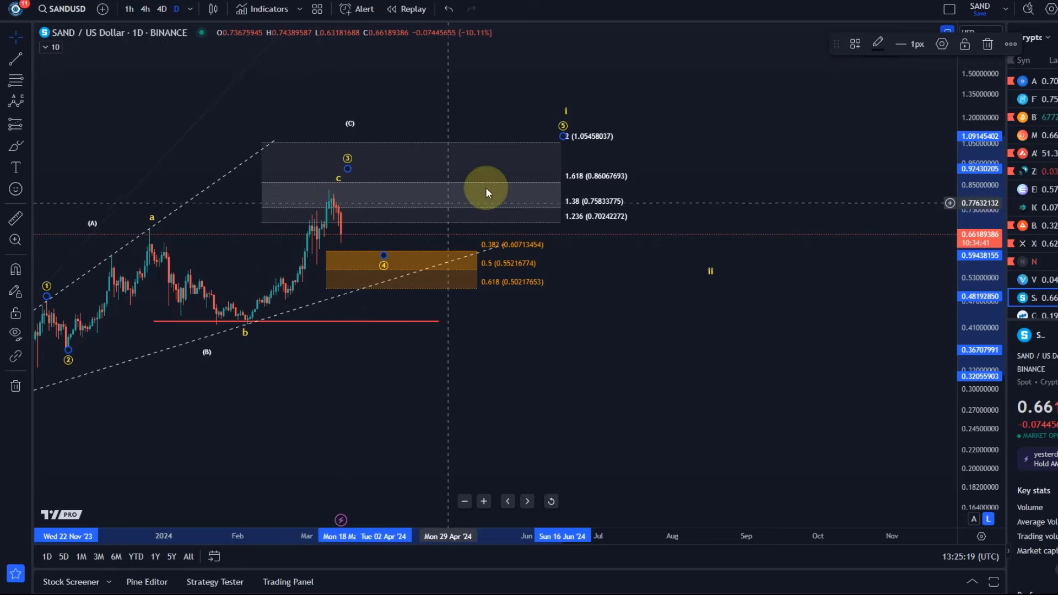
- Draw a yellow (A)-(B)-(C) correction from wave ④ to the 2 extension target
left_click(15, 101)
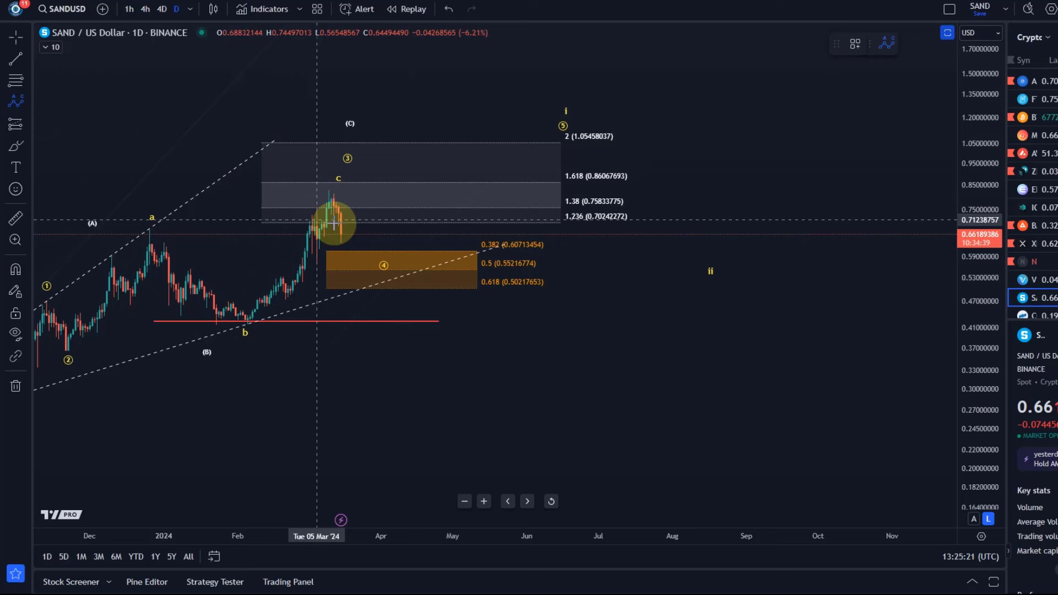
left_click(383, 256)
left_click(444, 199)
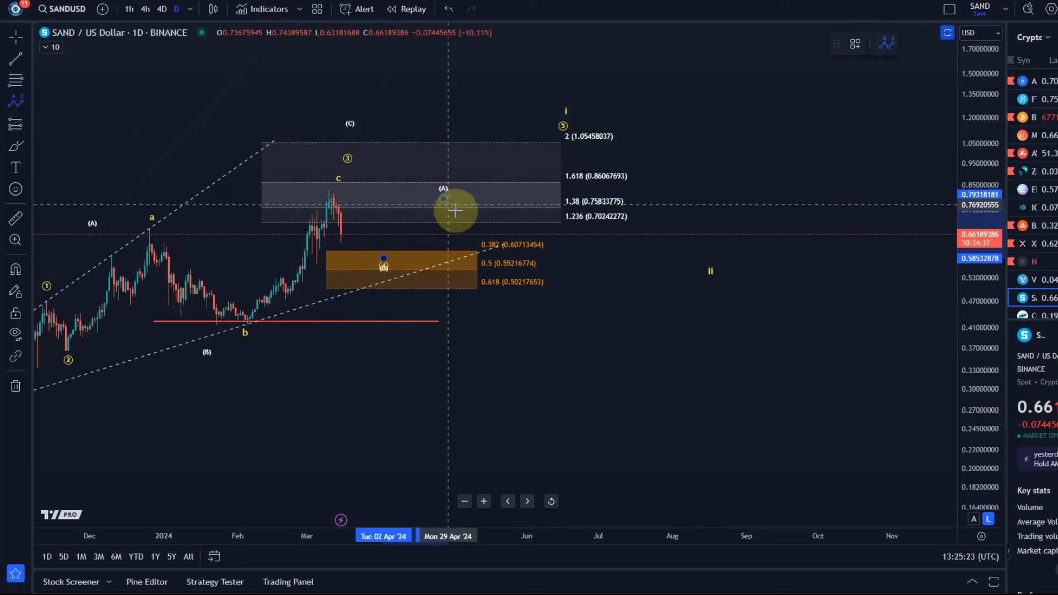
left_click(491, 225)
left_click(556, 159)
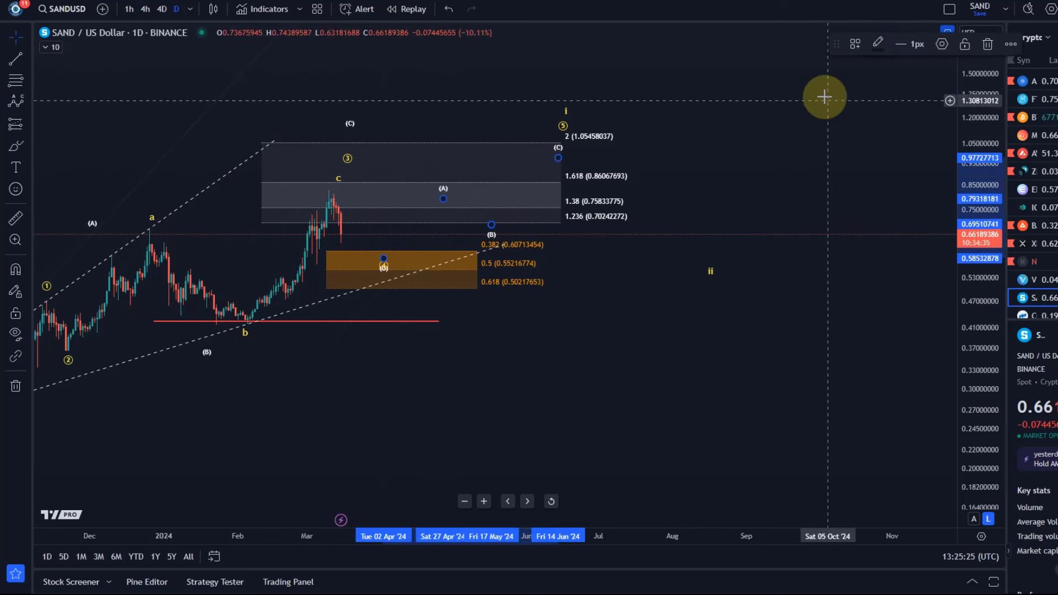
left_click(878, 44)
left_click(894, 89)
scroll(541, 366, "down", 2)
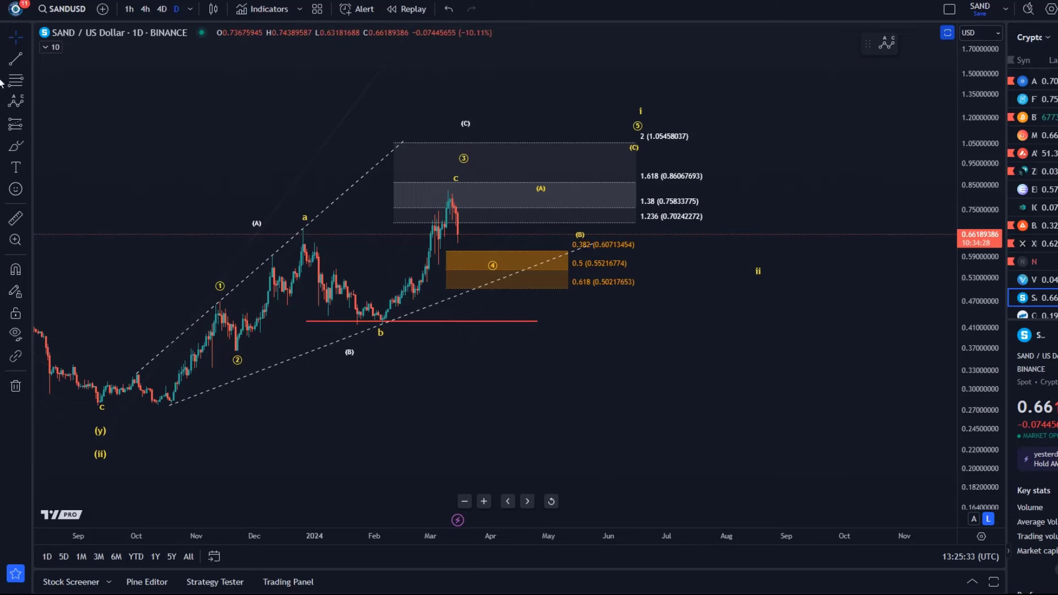
- Draw a second ABC wave from the c low up to wave ①
left_click(16, 101)
left_click(98, 404)
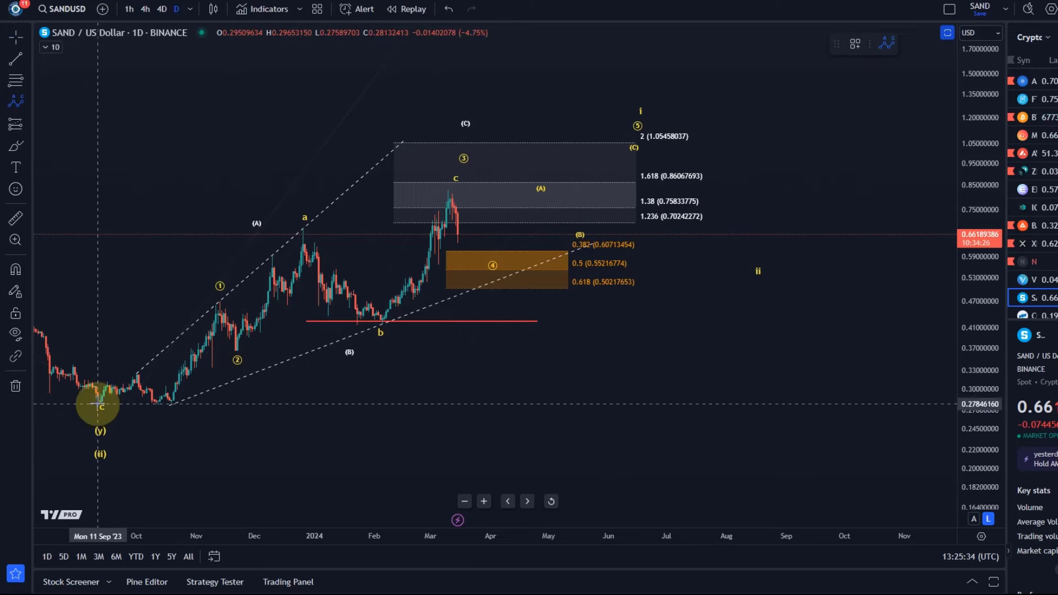
left_click(135, 374)
left_click(163, 402)
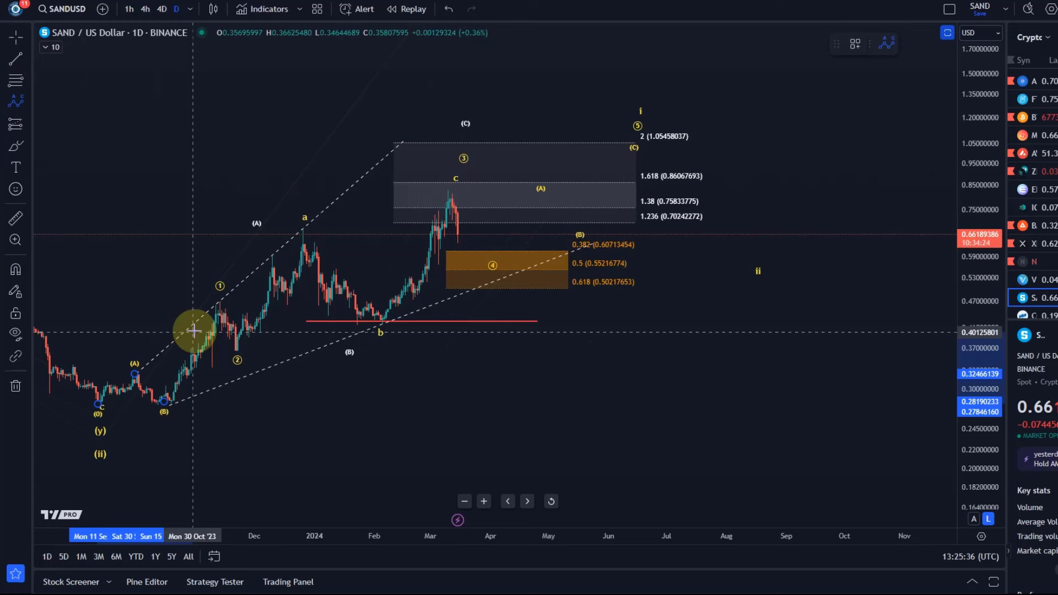
left_click(218, 307)
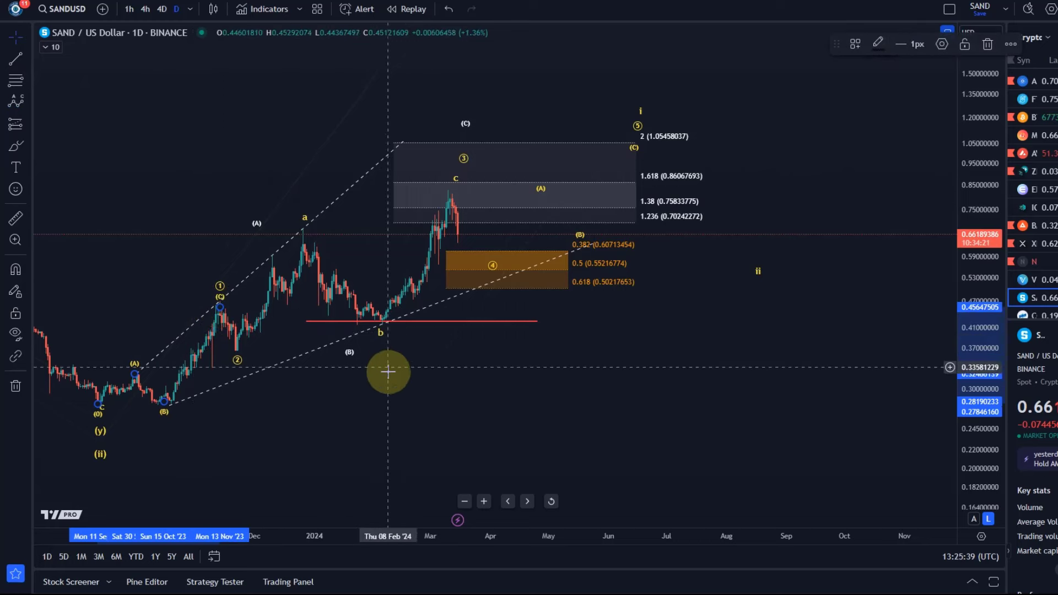
left_click_drag(393, 410, 281, 360)
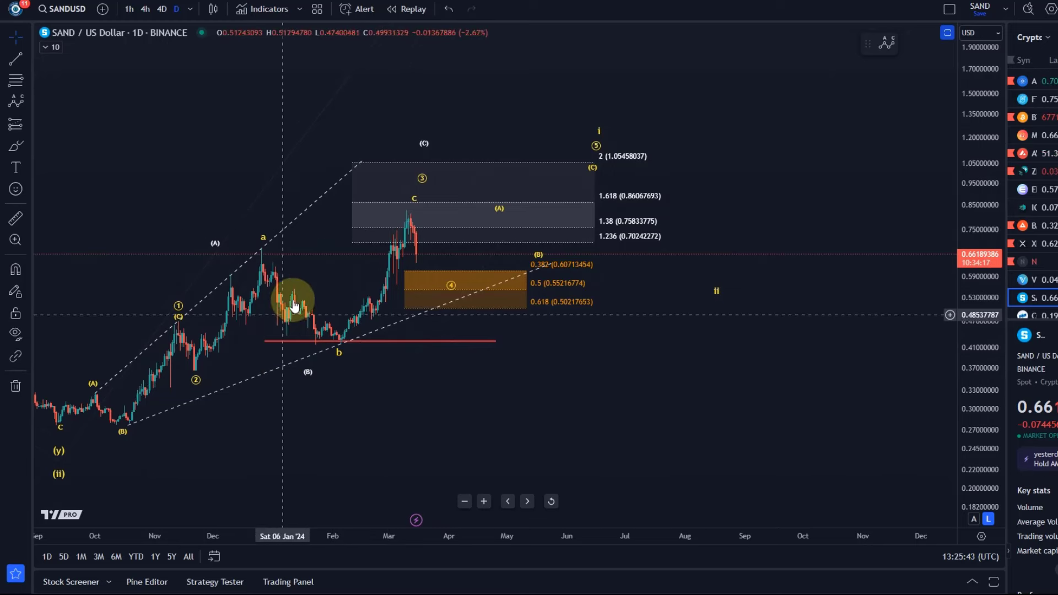
- Set the a-b-c wave's Degree to Submicro so its labels read (A), (B), (C)
left_click(265, 242)
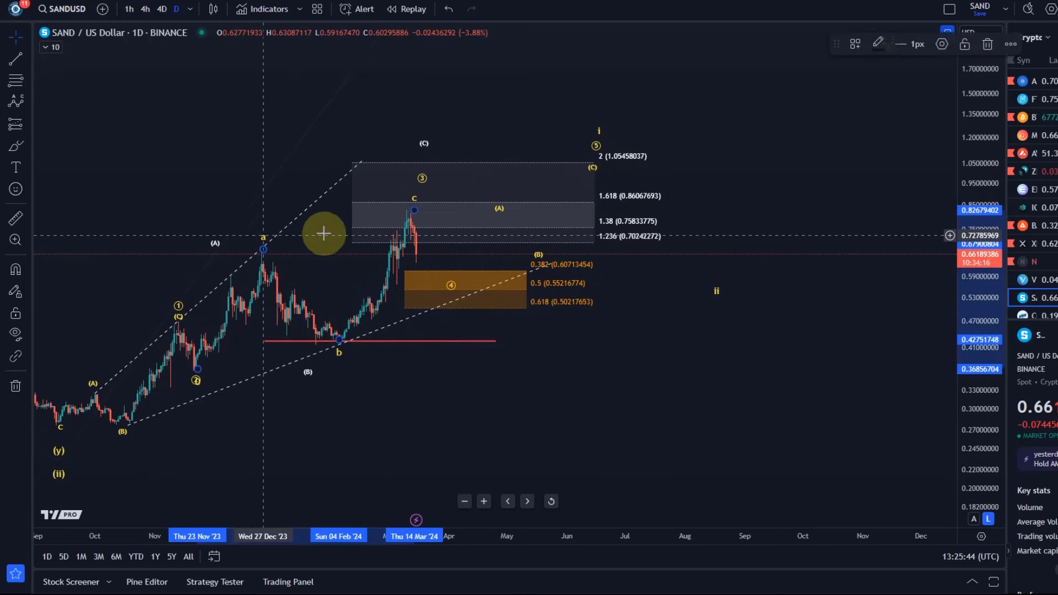
left_click(942, 44)
left_click(568, 336)
left_click(554, 556)
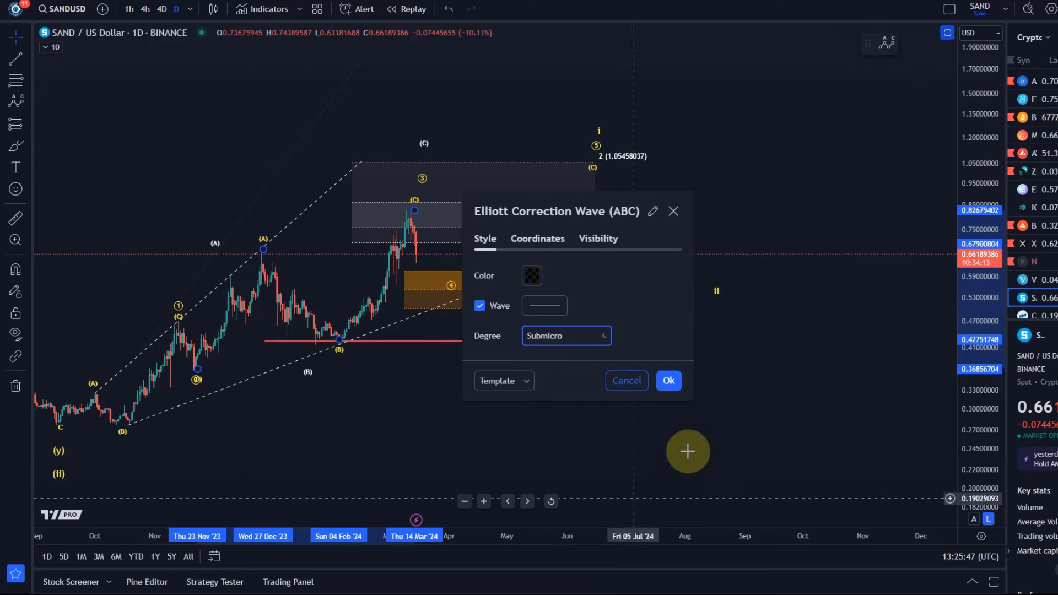
left_click(668, 381)
left_click(598, 449)
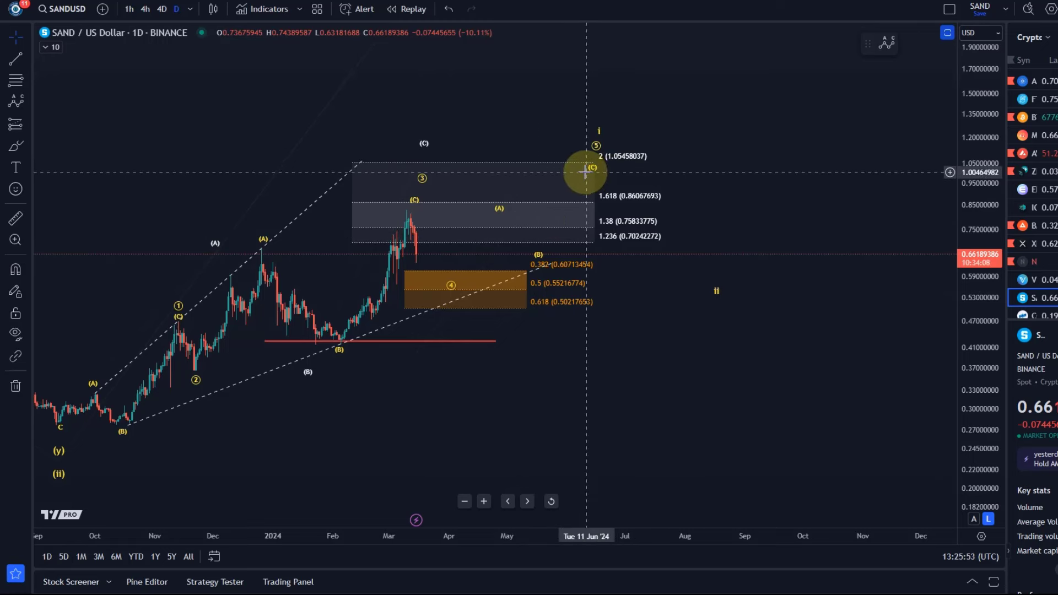
- Enable the 1.786 level on the trend-based Fibonacci extension
left_click(631, 202)
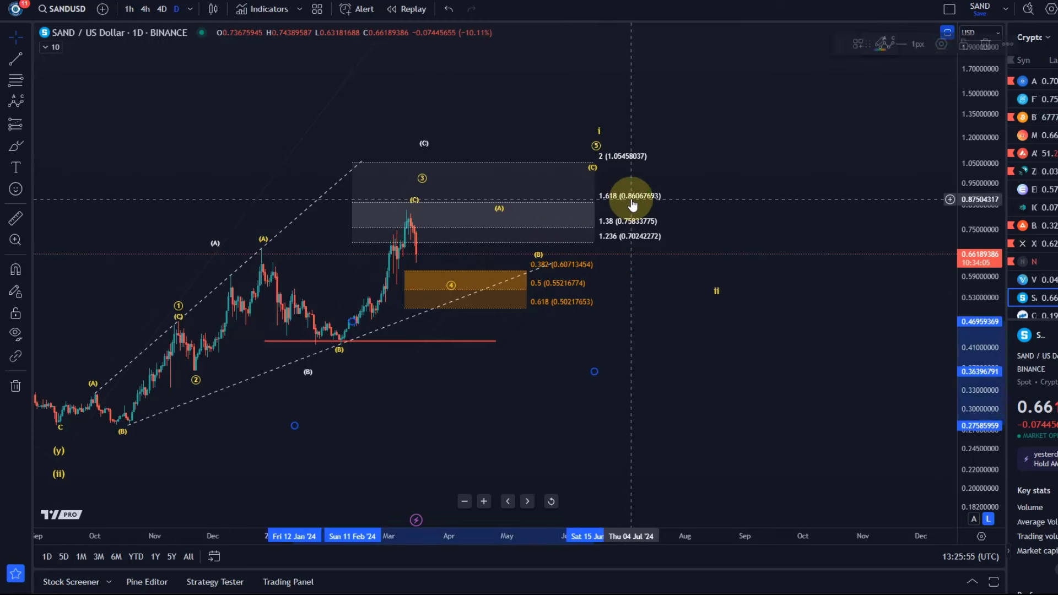
left_click(942, 44)
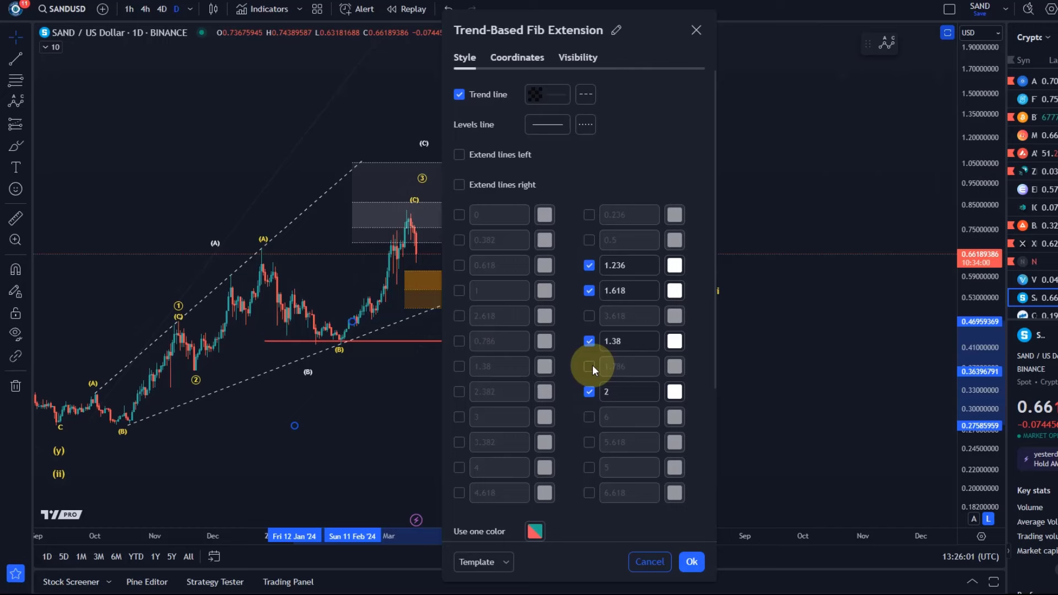
left_click(693, 551)
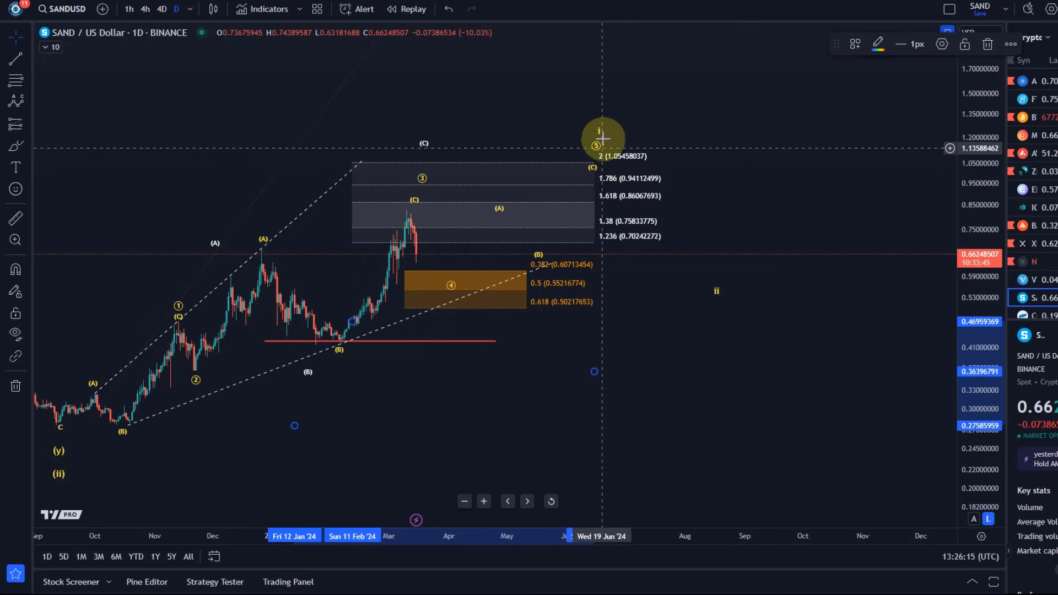
- Drag the wave ④ point later within the orange support box
scroll(485, 295, "down", 2)
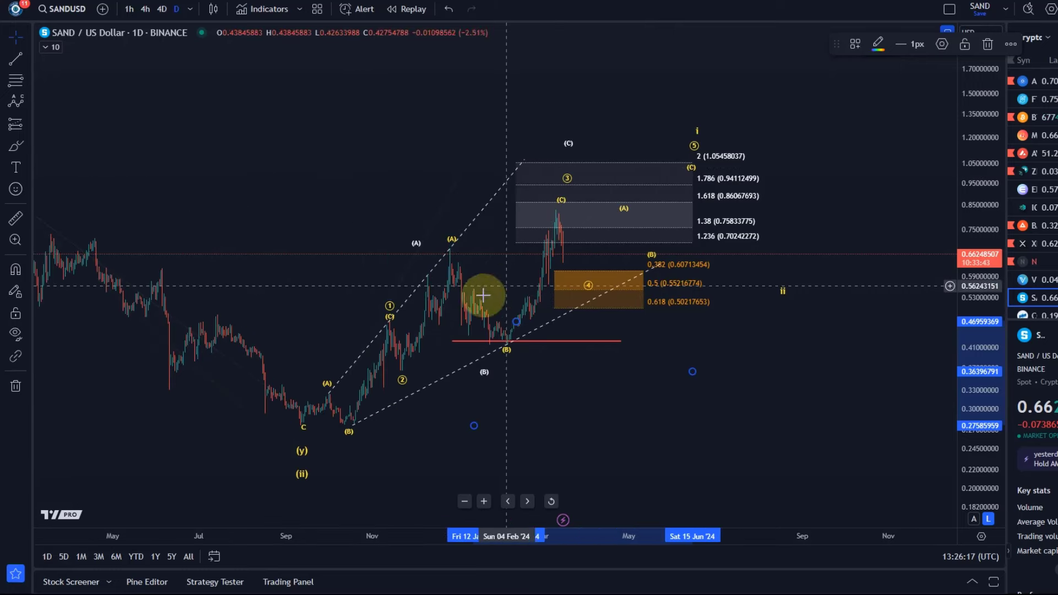
left_click_drag(485, 296, 639, 289)
scroll(640, 289, "up", 1)
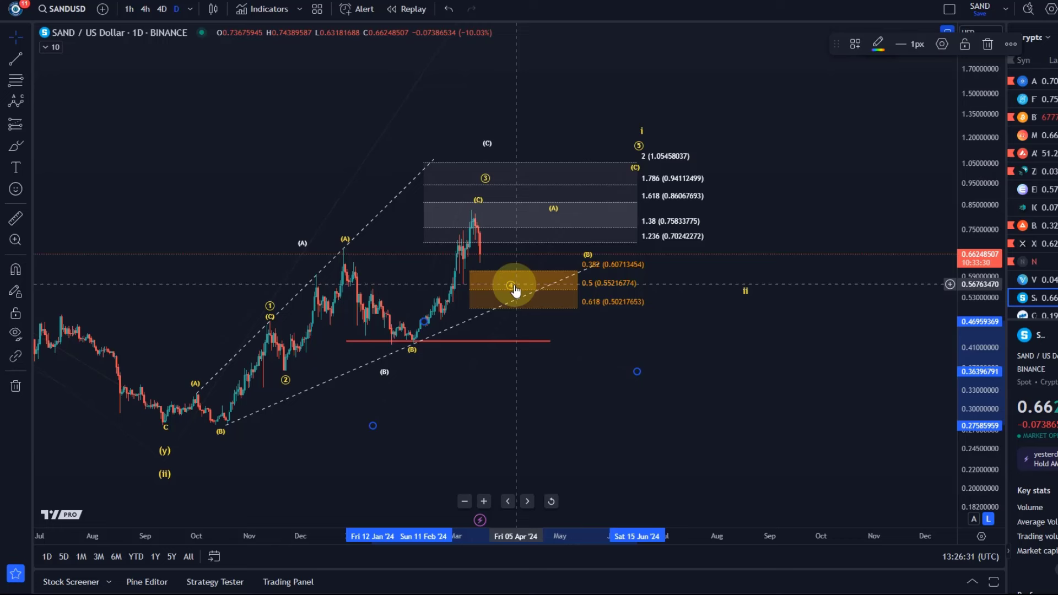
left_click_drag(514, 291, 532, 289)
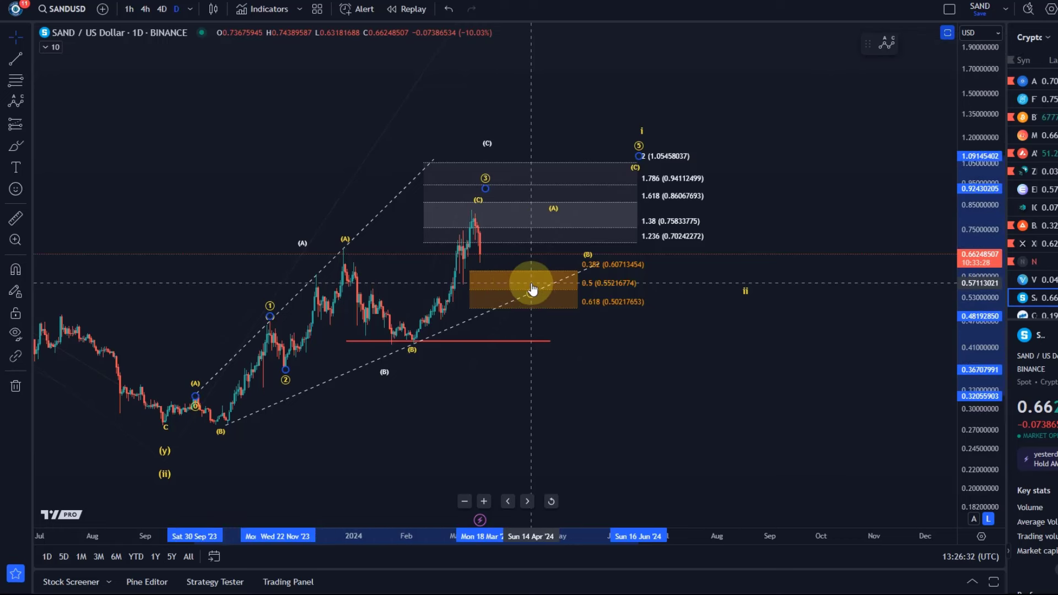
left_click(548, 350)
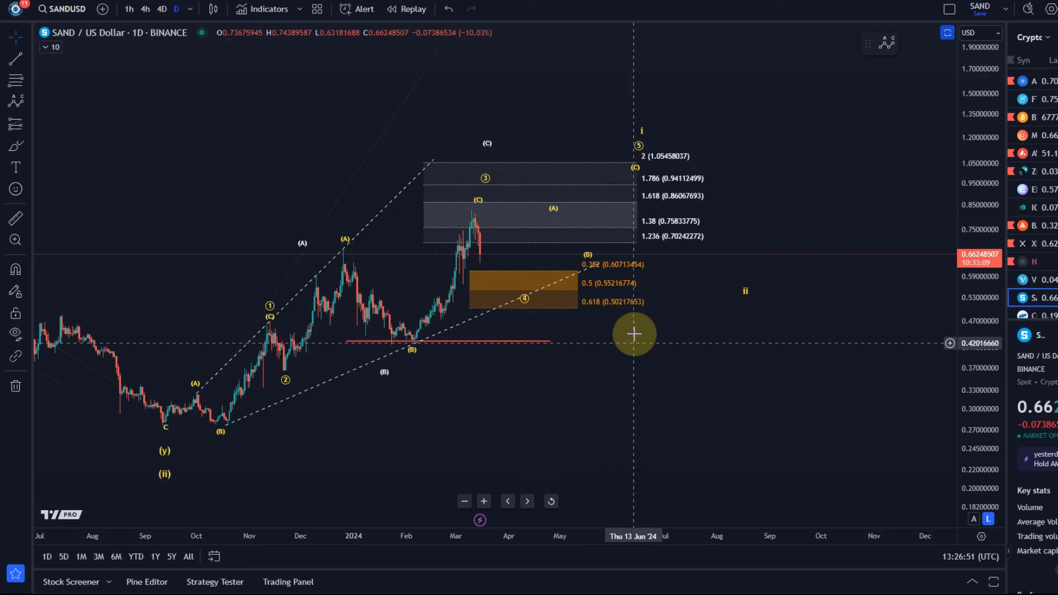
- Move the i label above the circled 5 and nudge the ii label lower
scroll(518, 314, "down", 2)
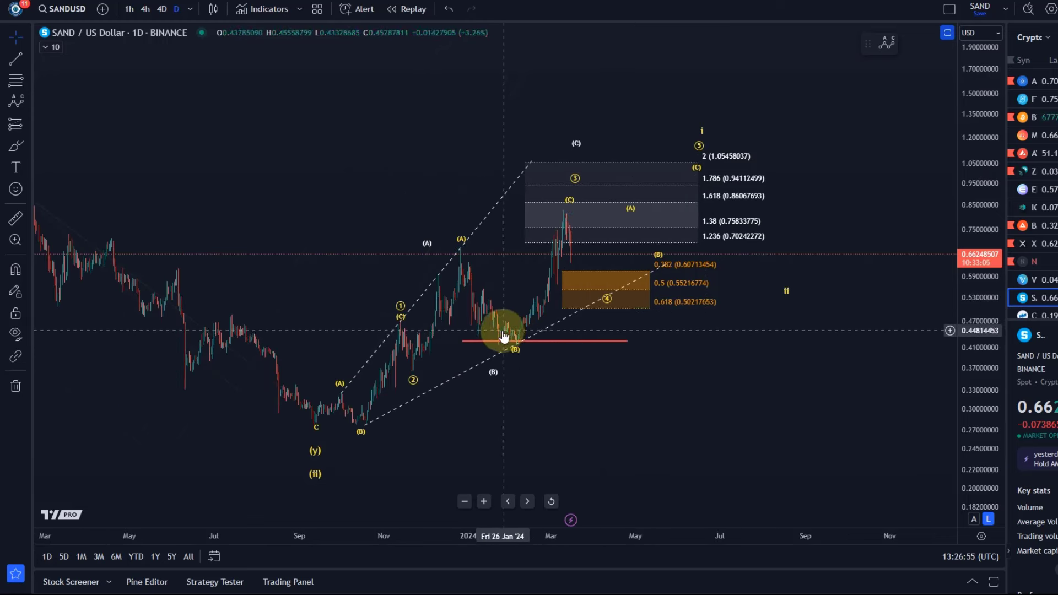
left_click_drag(568, 419, 439, 423)
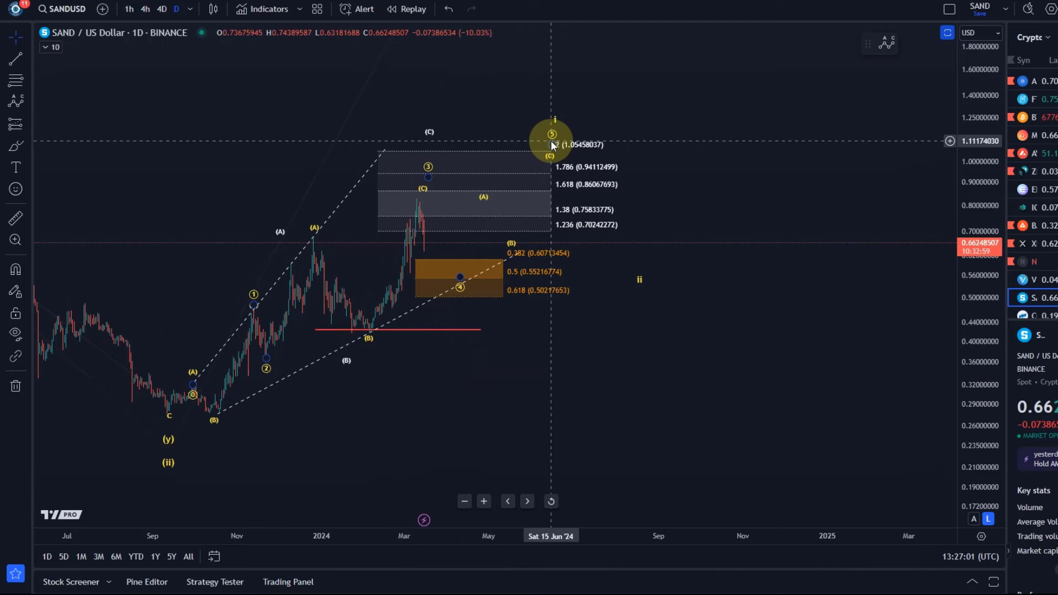
mouse_move(556, 125)
left_mouse_down()
mouse_move(542, 112)
mouse_move(553, 116)
left_mouse_up()
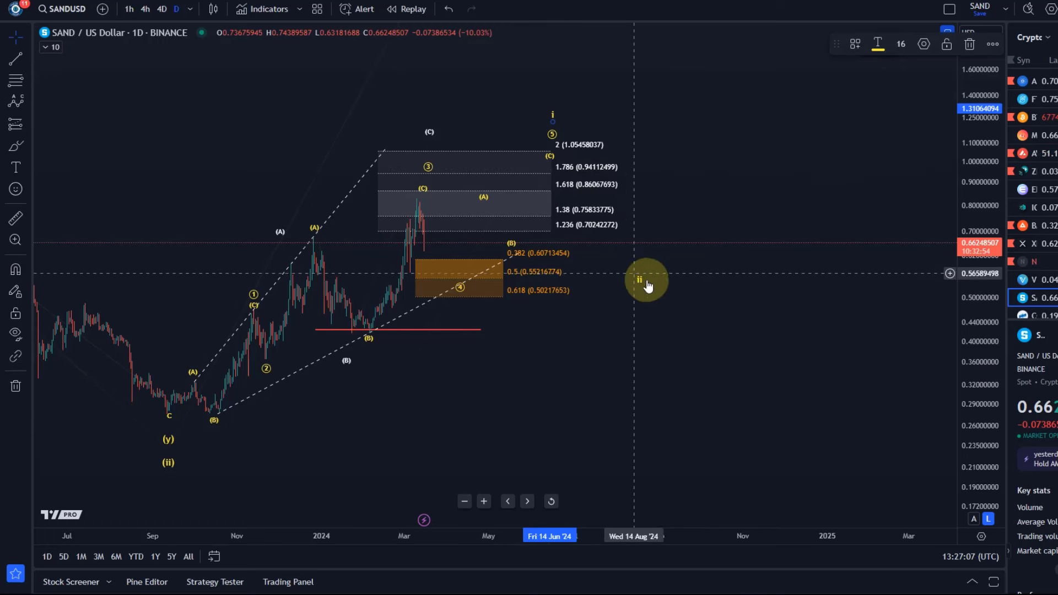
left_click_drag(641, 282, 640, 288)
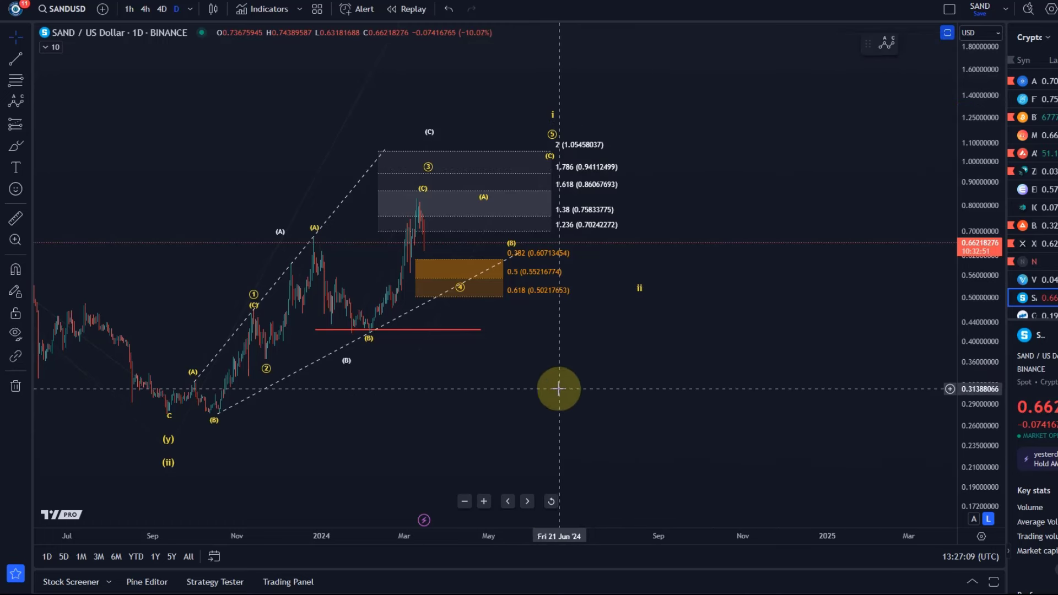